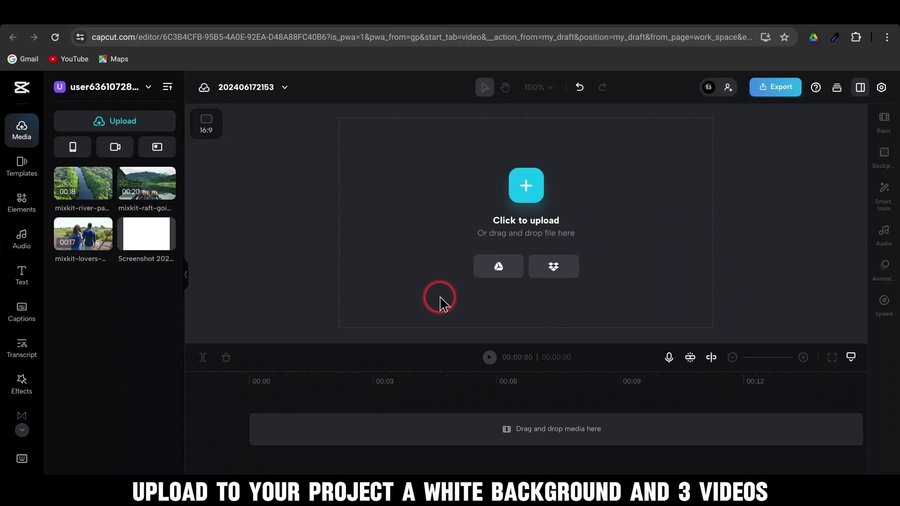
Add the white screenshot, fit it to the 16:9 frame, and extend it to about 00:06:12
left_click(152, 234)
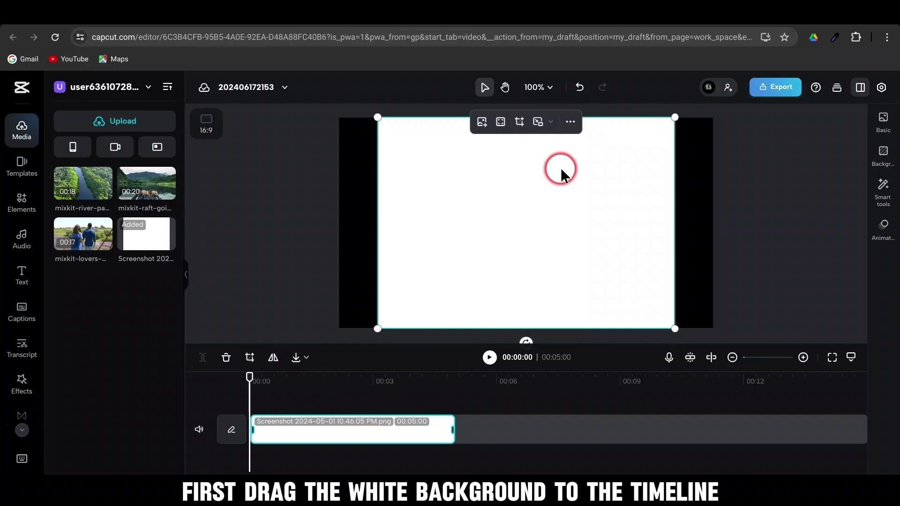
left_click(501, 122)
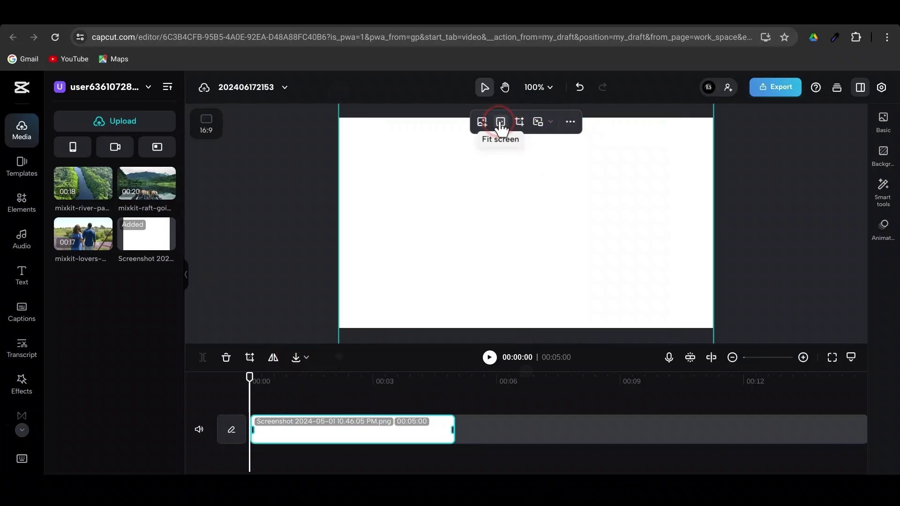
left_click_drag(454, 430, 512, 431)
left_click(234, 280)
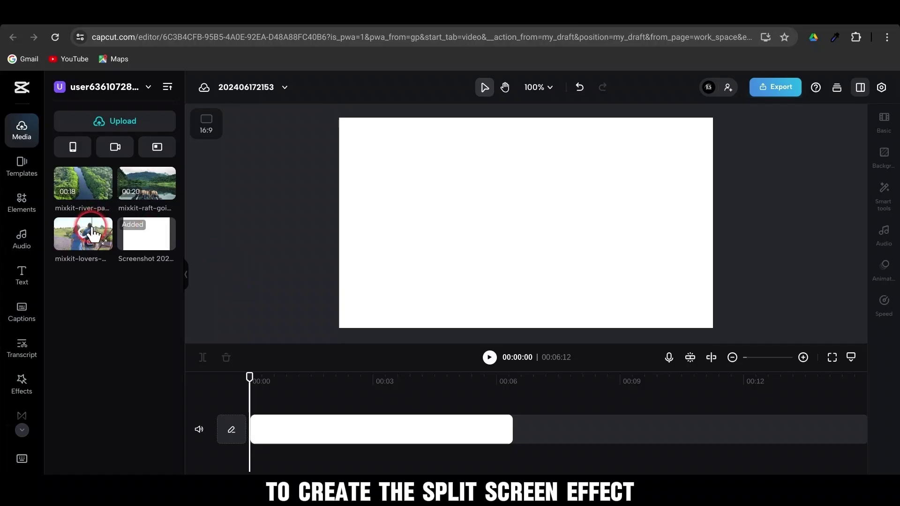
Place the lovers video above the white clip and trim its excess so it ends at 00:06:12
left_click_drag(93, 233, 257, 407)
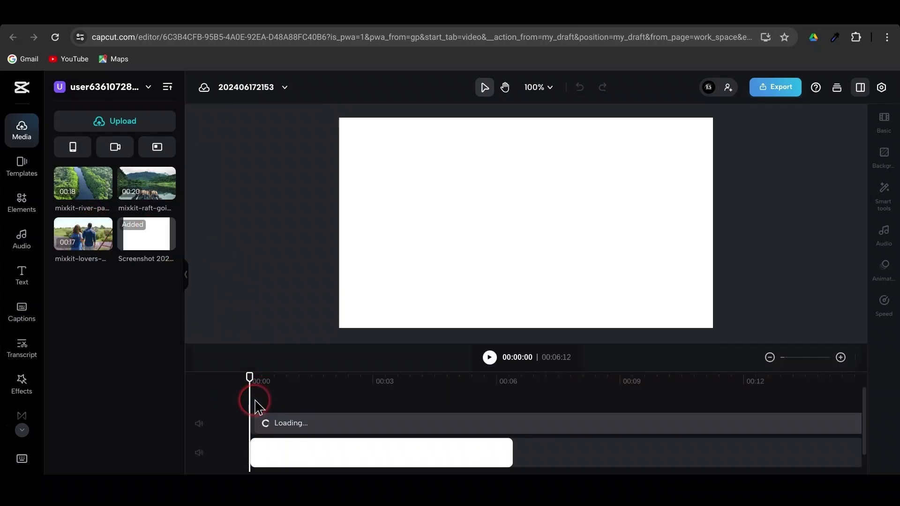
left_click(286, 420)
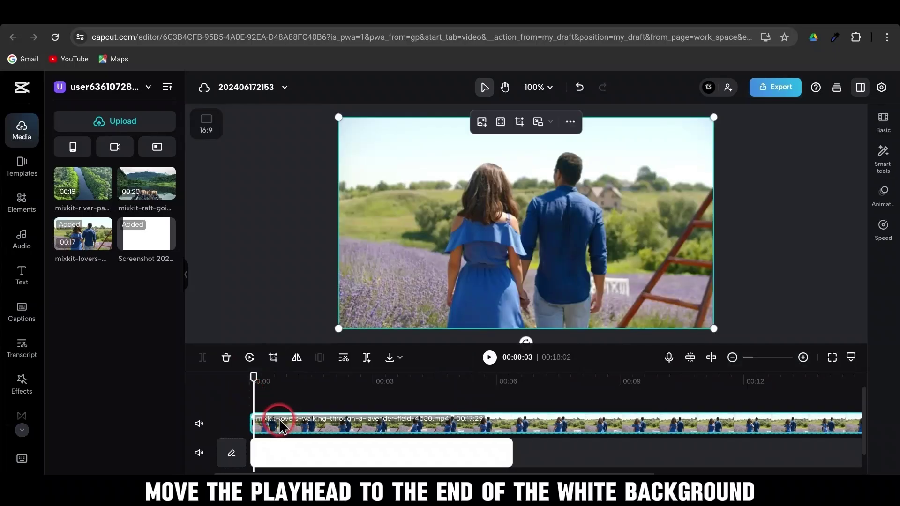
left_click_drag(253, 394, 516, 430)
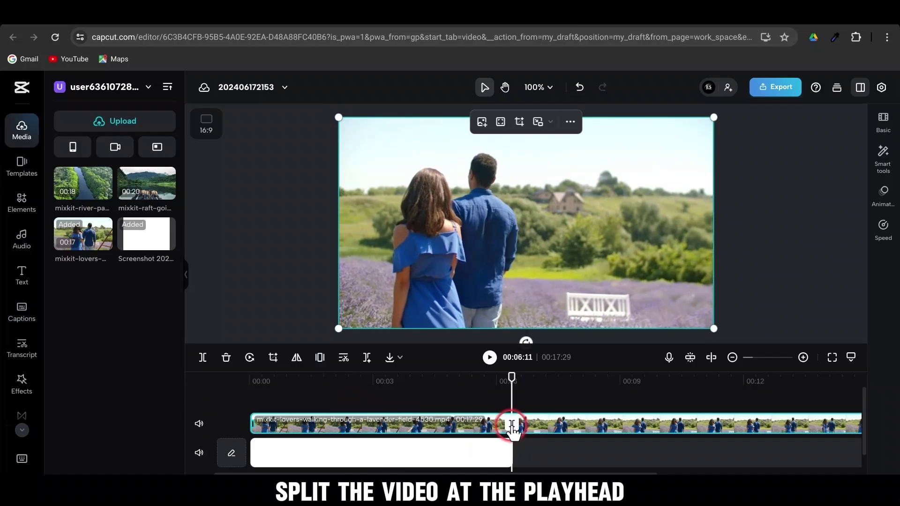
left_click(513, 427)
left_click(543, 423)
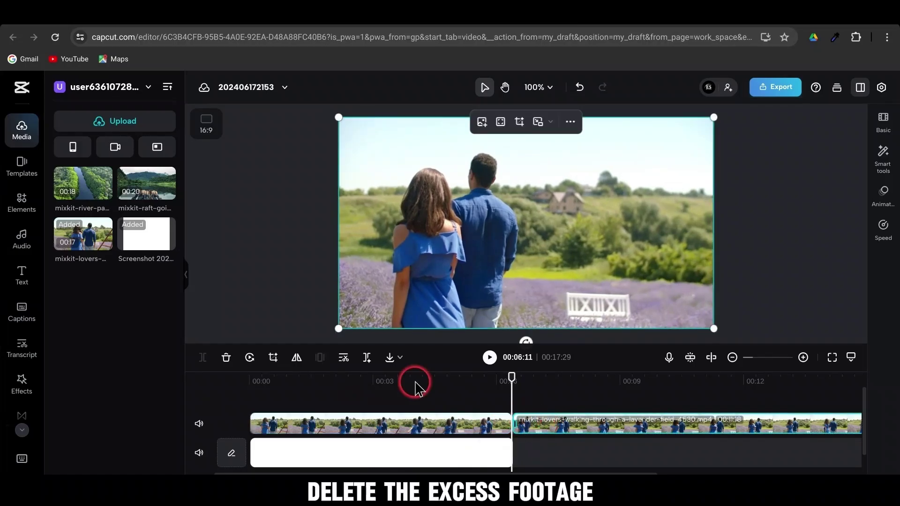
left_click(225, 358)
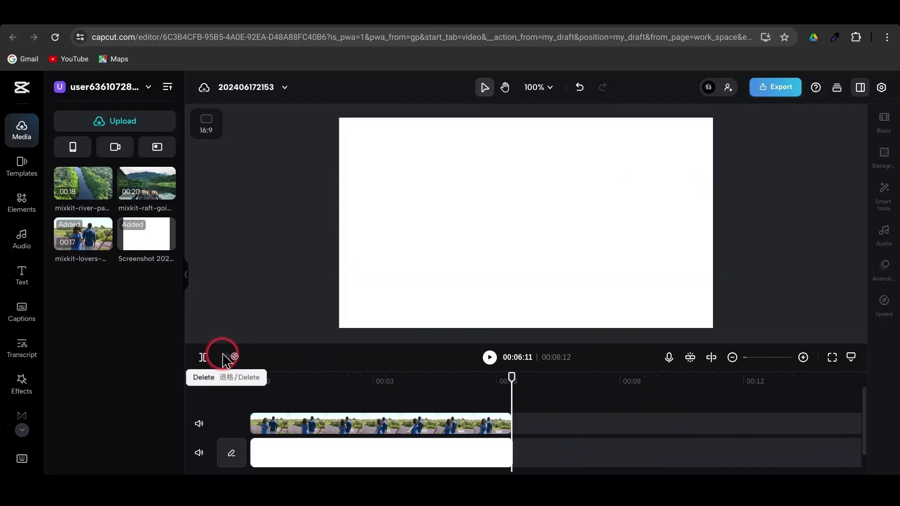
Apply a Mirror mask to the lovers clip, rotated 90° into a centered vertical strip (size 344)
left_click(265, 404)
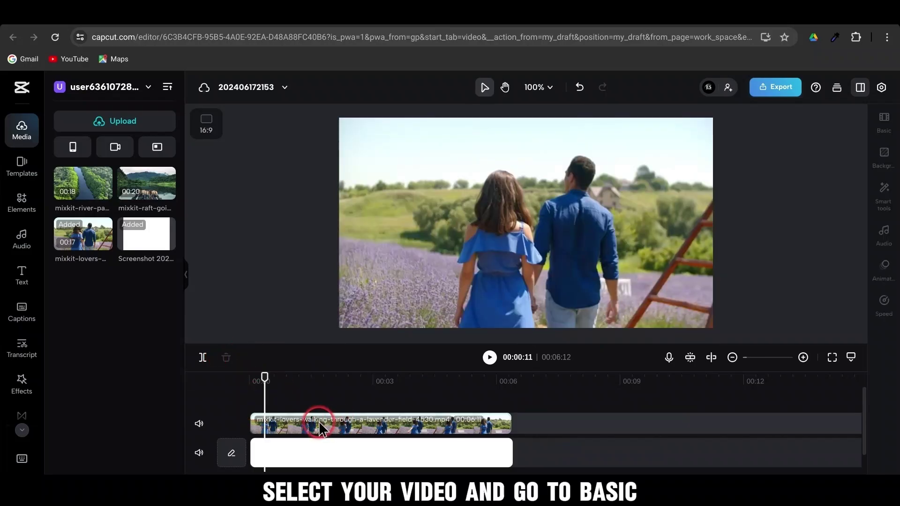
left_click(320, 422)
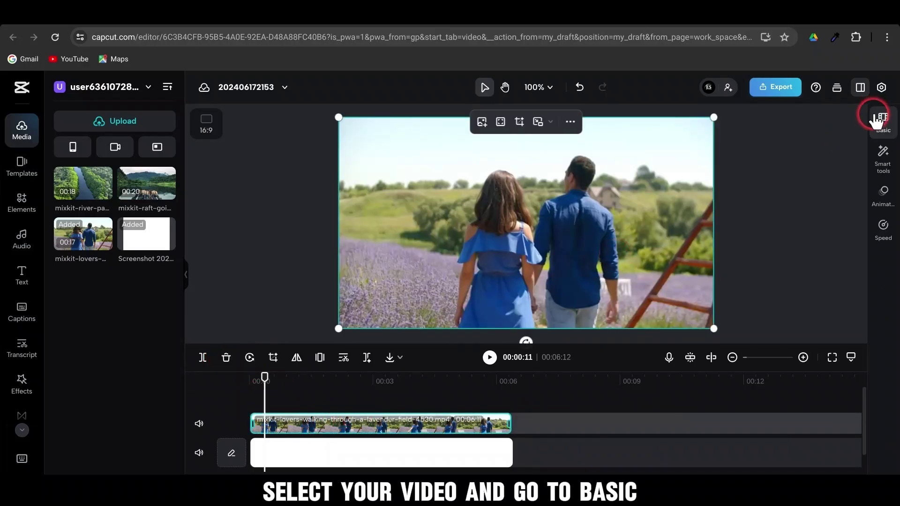
left_click(884, 123)
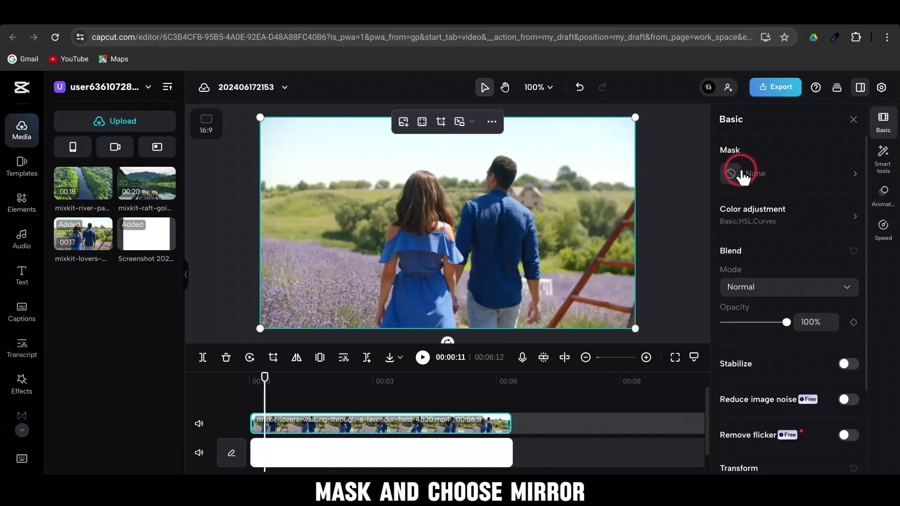
left_click(731, 175)
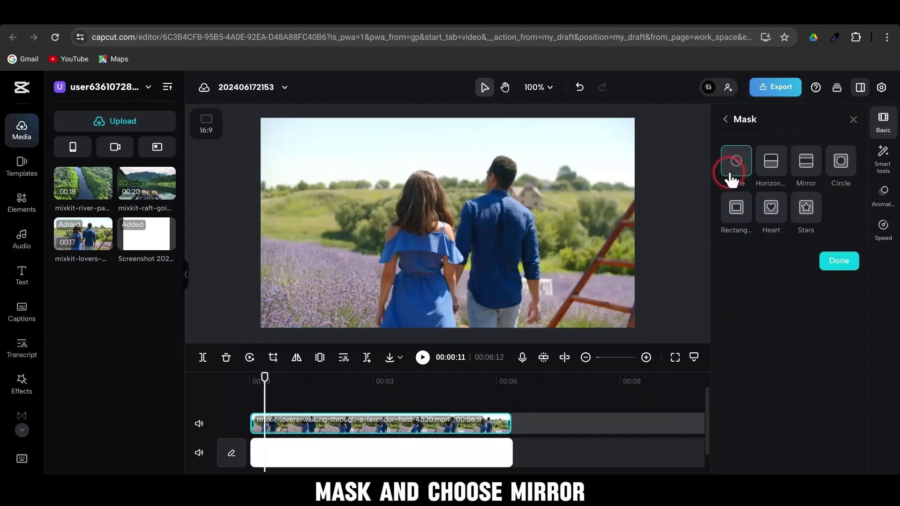
left_click(805, 165)
left_click_drag(448, 294, 354, 218)
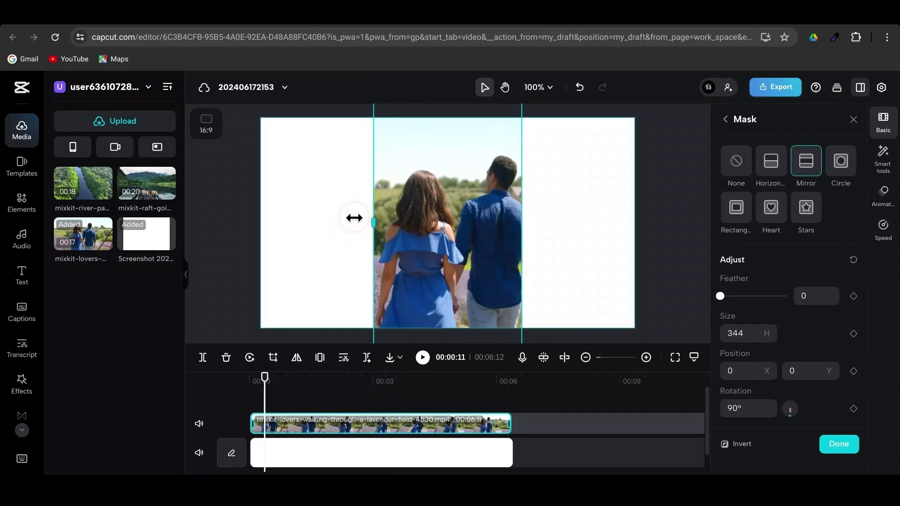
left_click(781, 331)
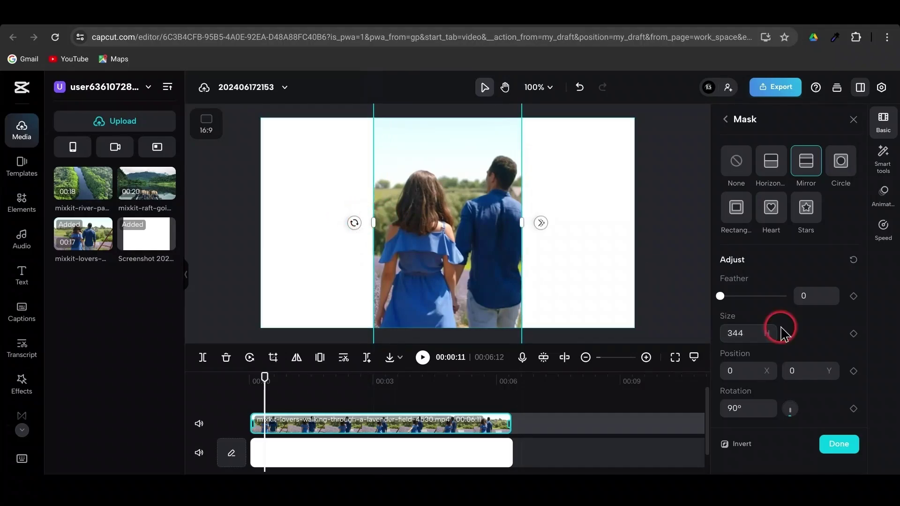
Keyframe the lovers strip's opacity from 1% at 00:00:00 to 100% at 00:01:00
left_click(727, 120)
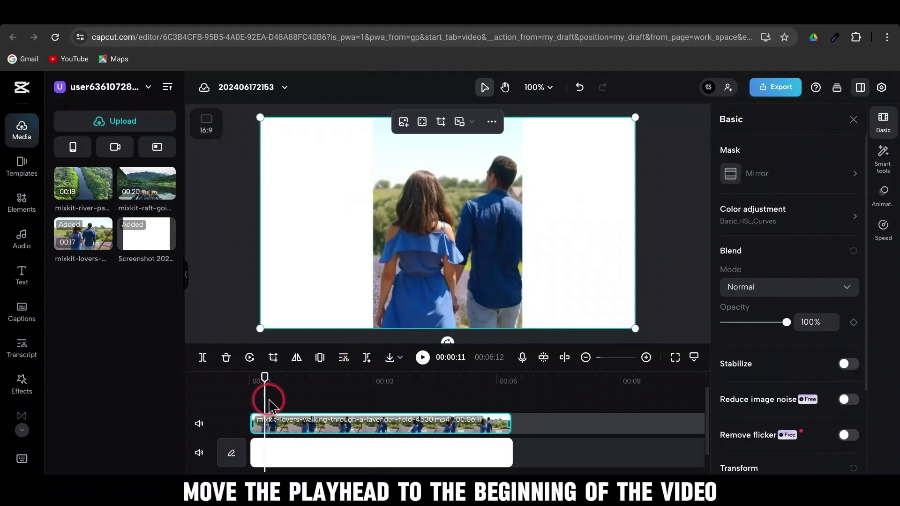
left_click_drag(266, 398, 248, 385)
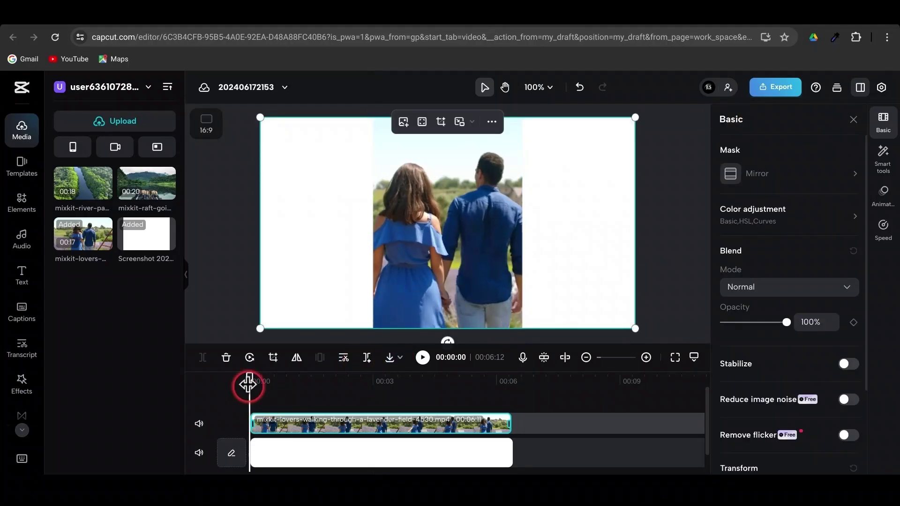
left_click(854, 323)
left_click_drag(790, 323, 685, 321)
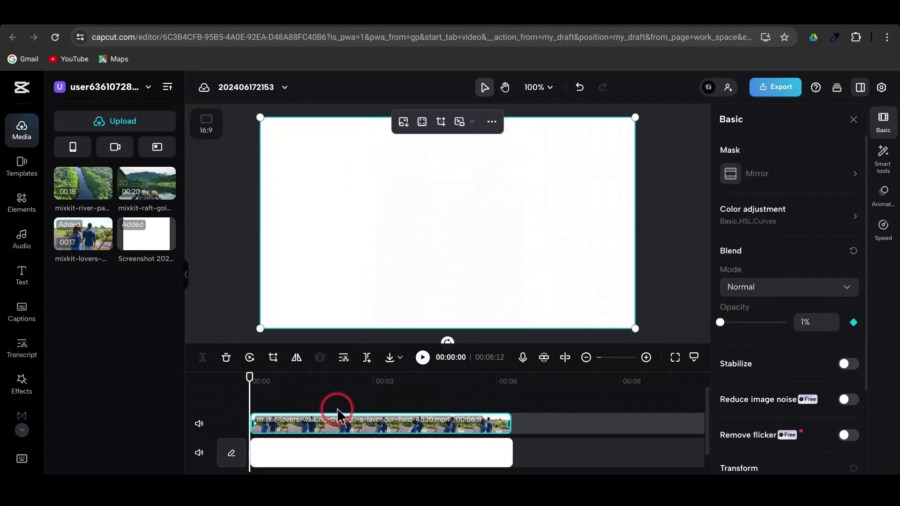
left_click_drag(248, 393, 291, 398)
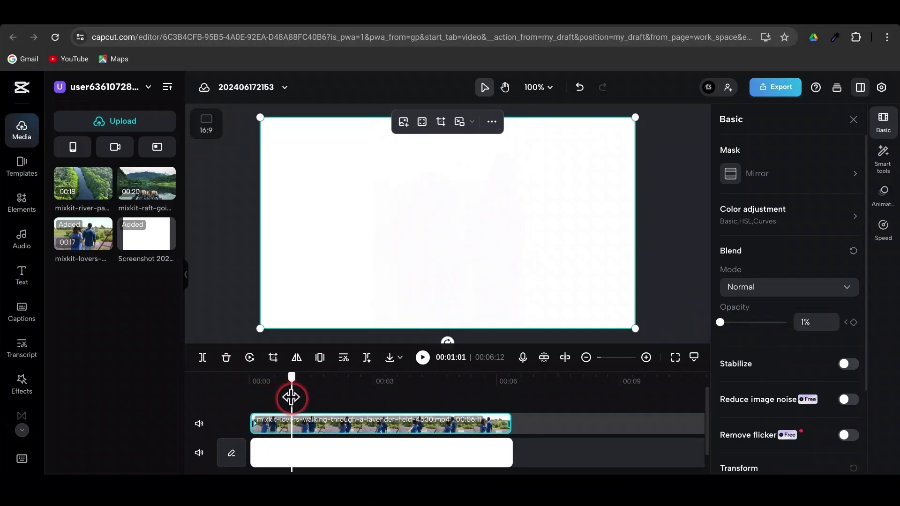
left_click(487, 358)
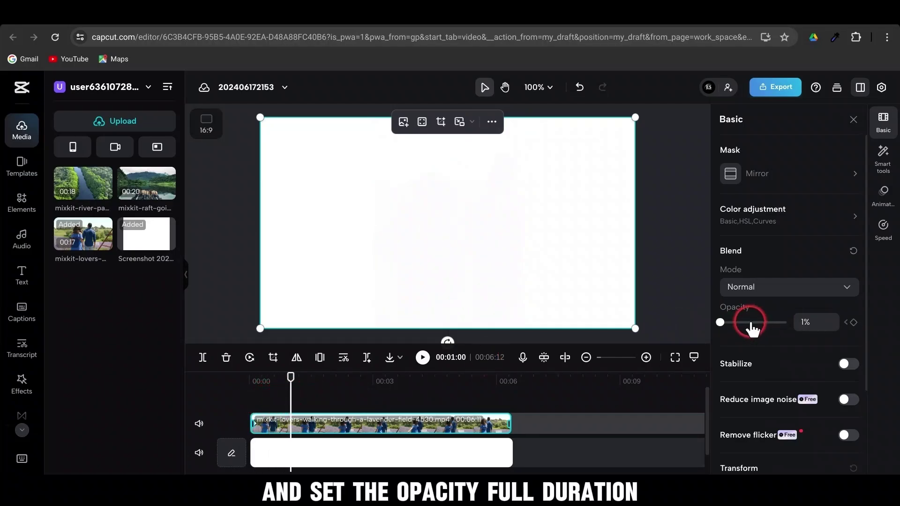
left_click_drag(724, 327, 804, 329)
left_click(797, 353)
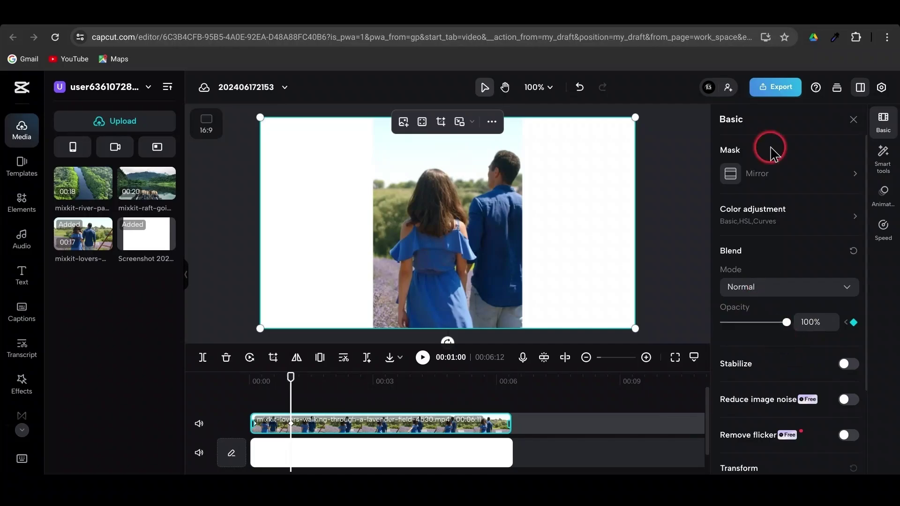
Add the river video on a new top track and cut its tail at the white clip's end
left_click(853, 120)
key("Home")
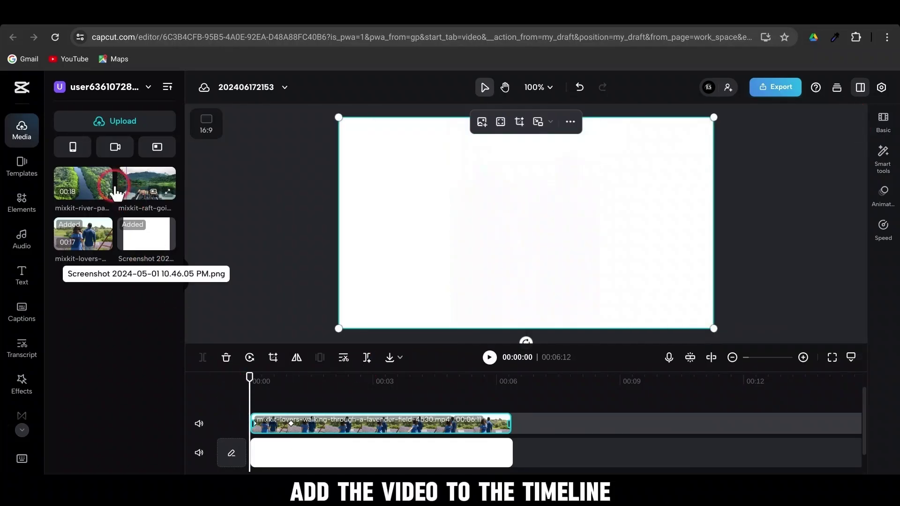
left_click_drag(88, 182, 512, 420)
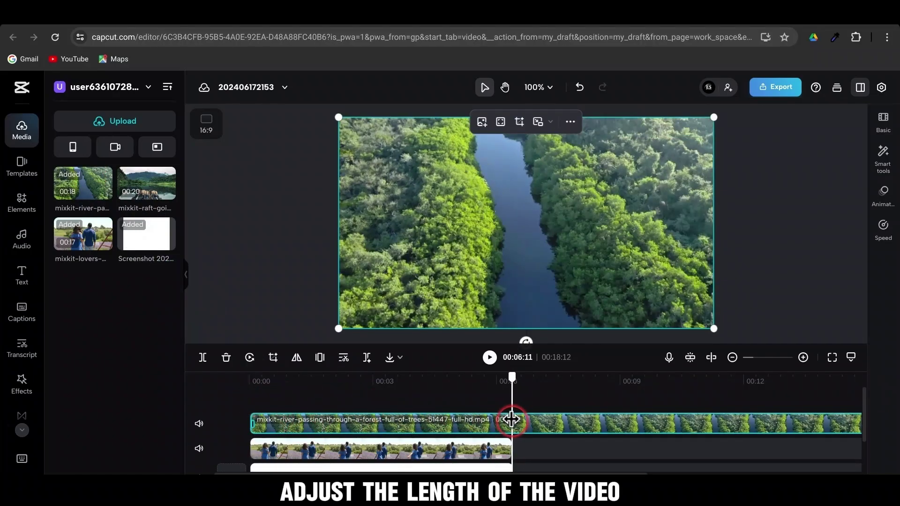
key("ctrl+b")
left_click(537, 425)
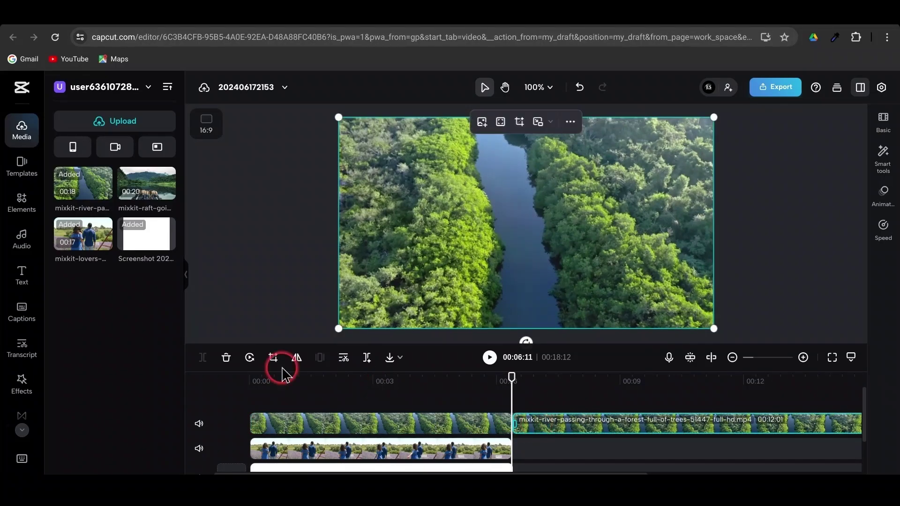
left_click(227, 358)
Give the river clip a Mirror mask rotated 90°, shifted left and widened to size 300
left_click_drag(512, 396, 312, 400)
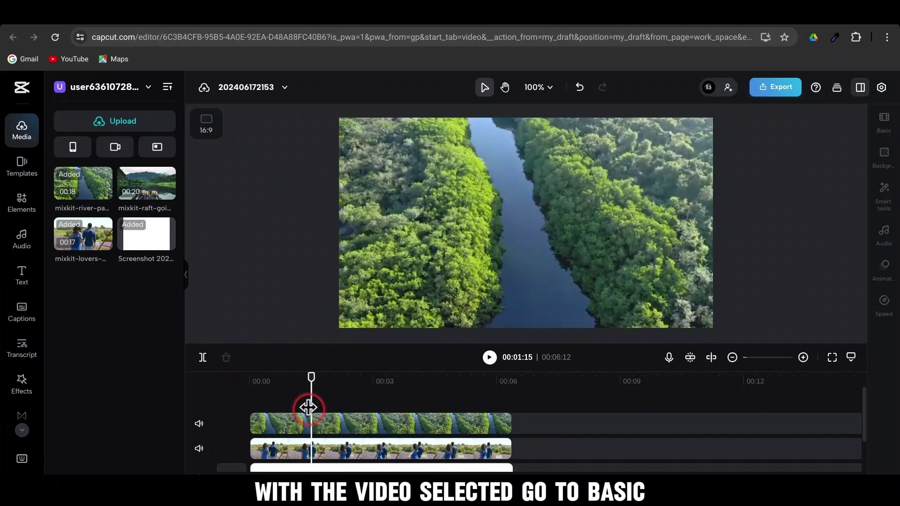
left_click(361, 434)
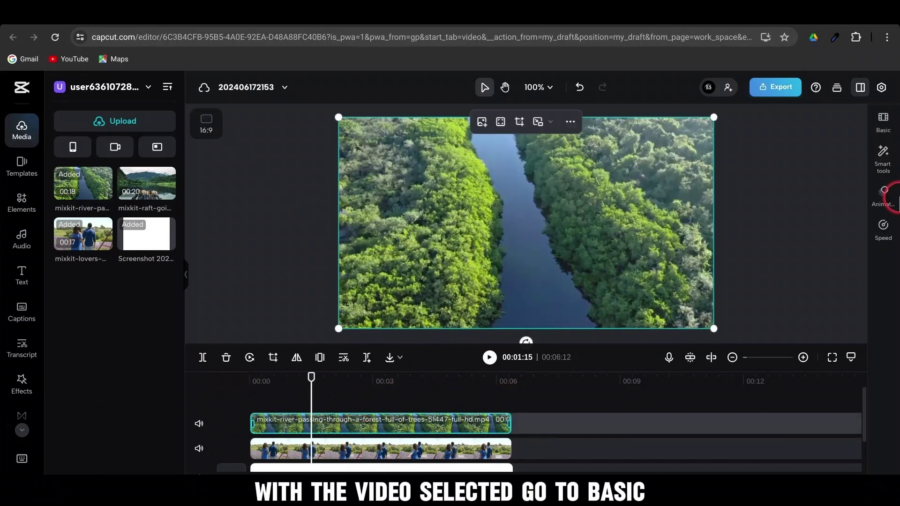
left_click(887, 120)
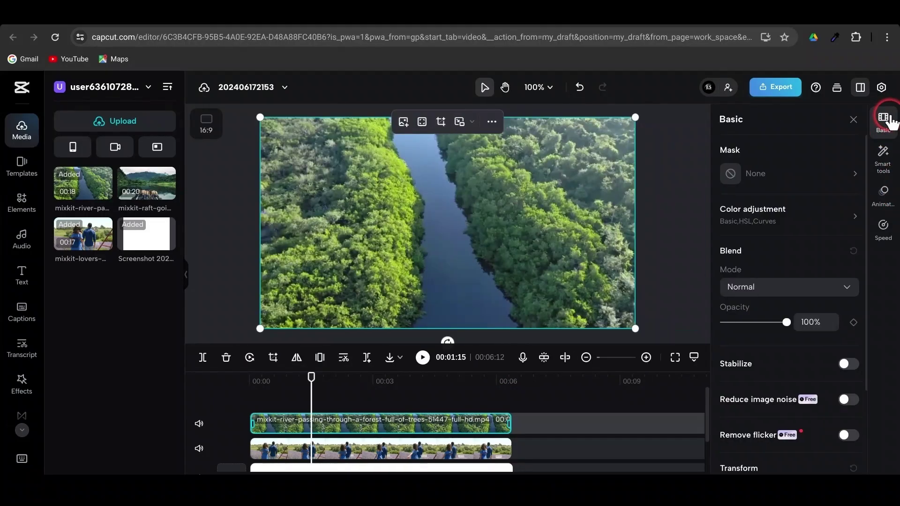
left_click(762, 163)
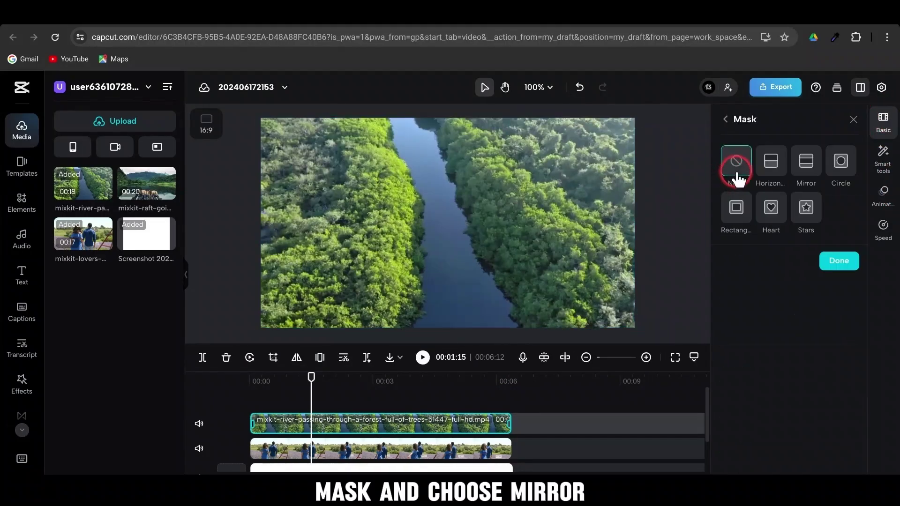
left_click(813, 163)
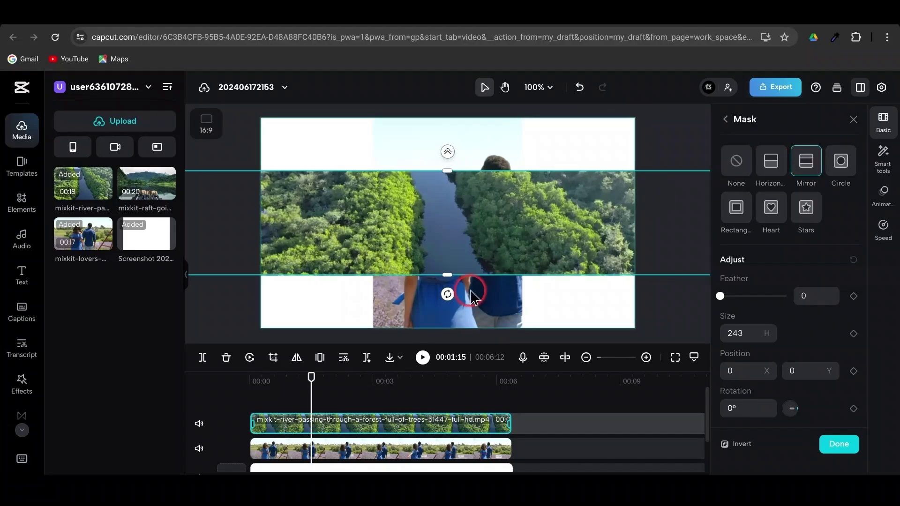
left_click(447, 296)
left_click_drag(447, 296, 266, 242)
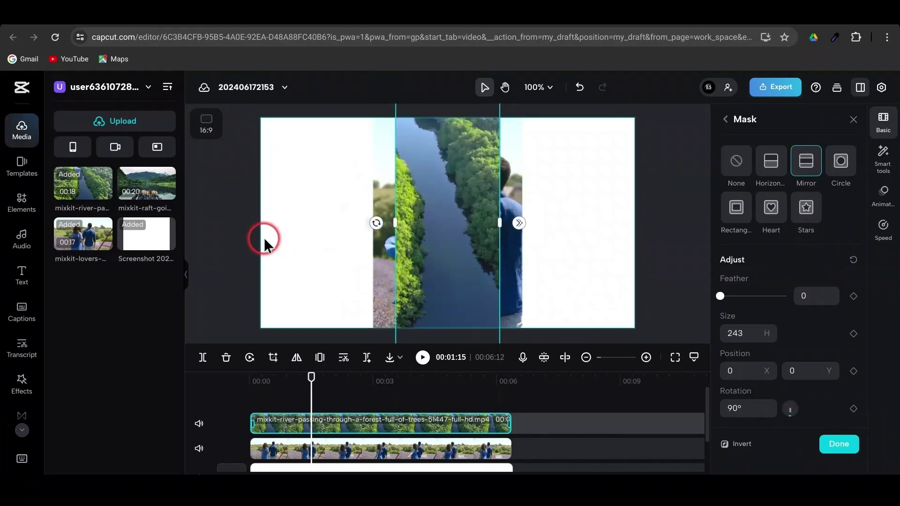
left_click_drag(428, 257, 416, 250)
left_click_drag(360, 220, 329, 221)
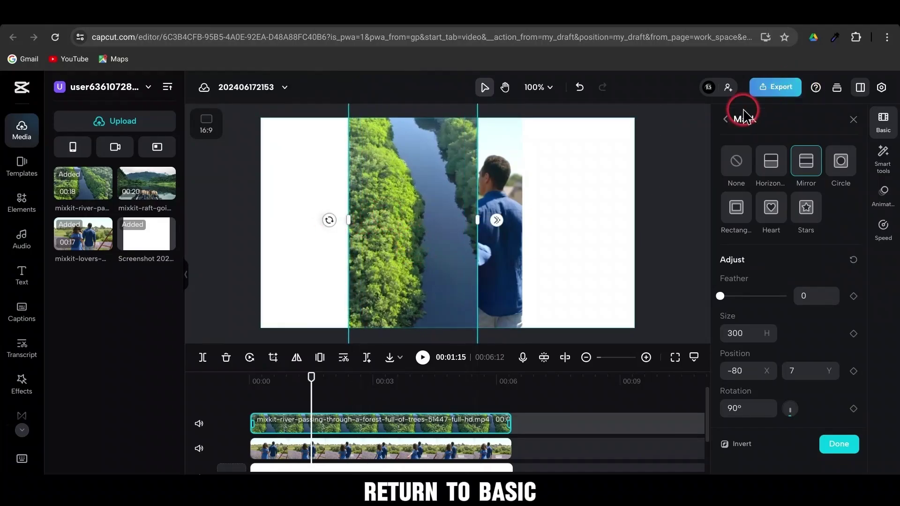
Move the masked river strip to the frame's left edge, beside the lovers strip
left_click(726, 119)
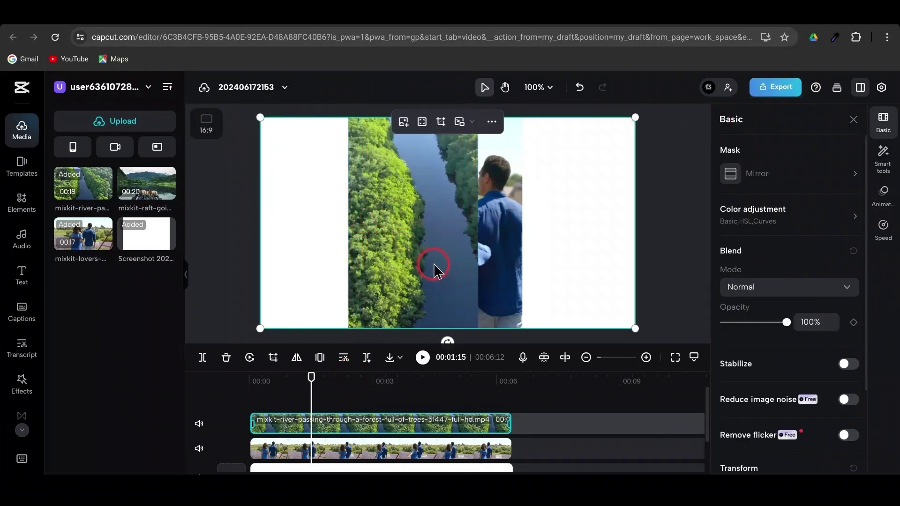
left_click_drag(449, 230, 343, 228)
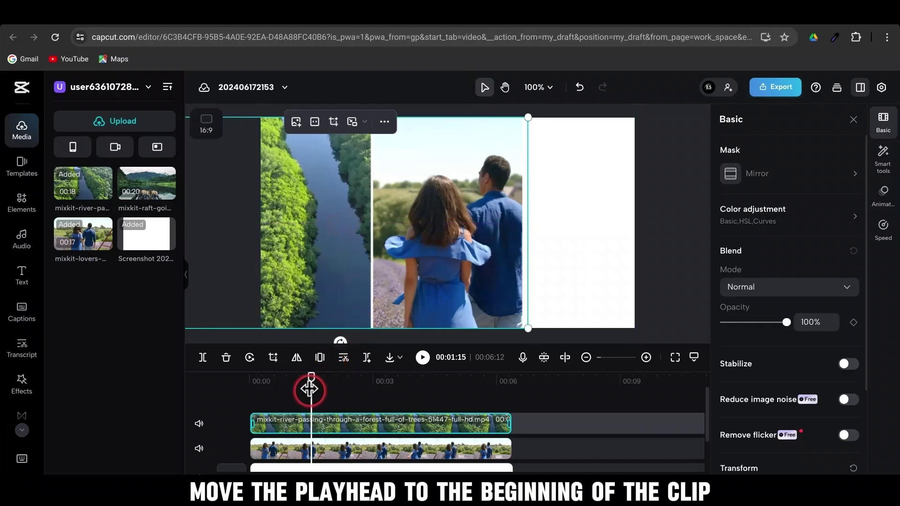
Keyframe the river strip's opacity from 1% at the start to 100% at one second
left_click_drag(311, 393, 245, 396)
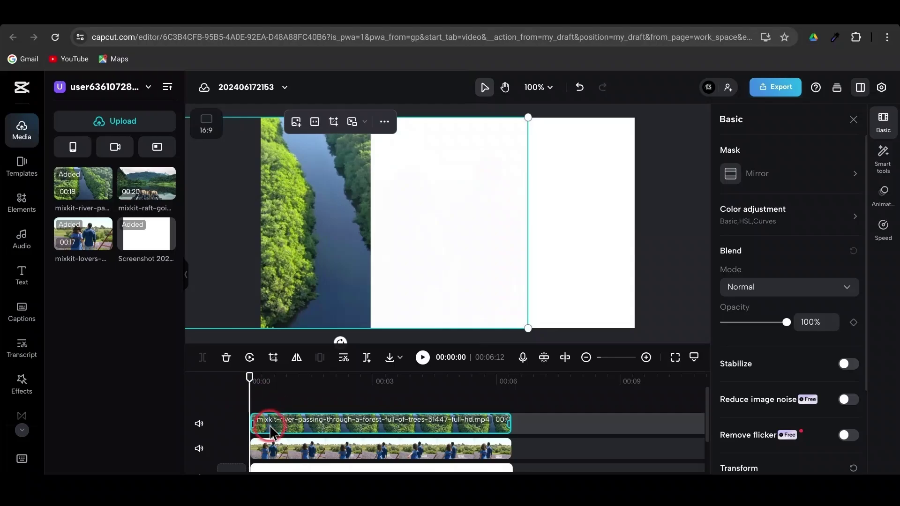
left_click(853, 323)
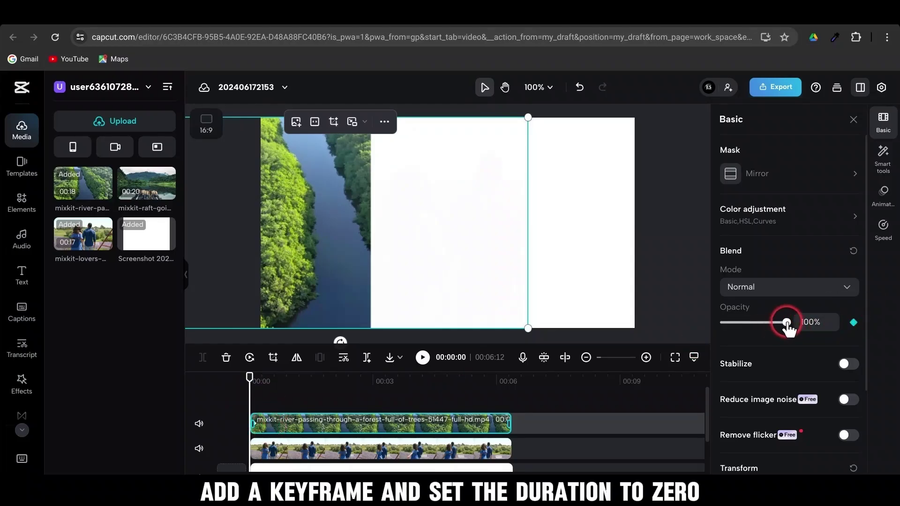
left_click_drag(769, 330, 691, 329)
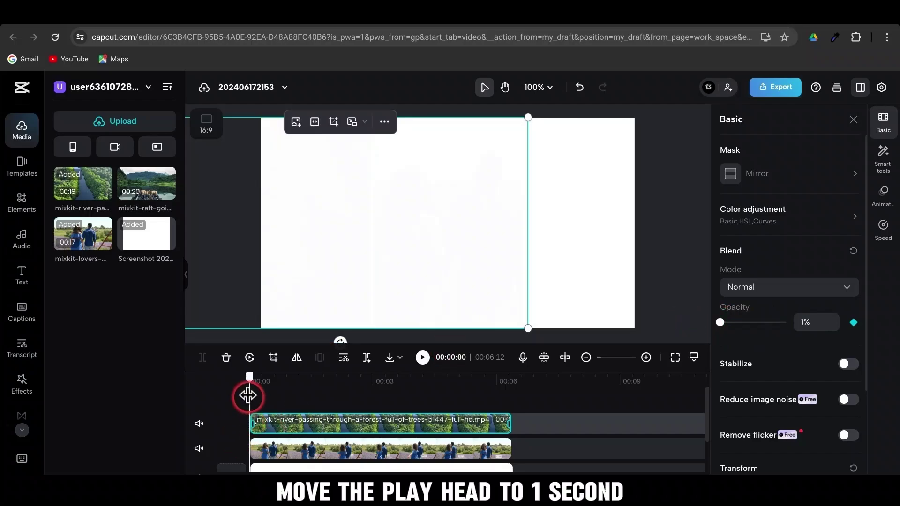
left_click_drag(248, 397, 291, 396)
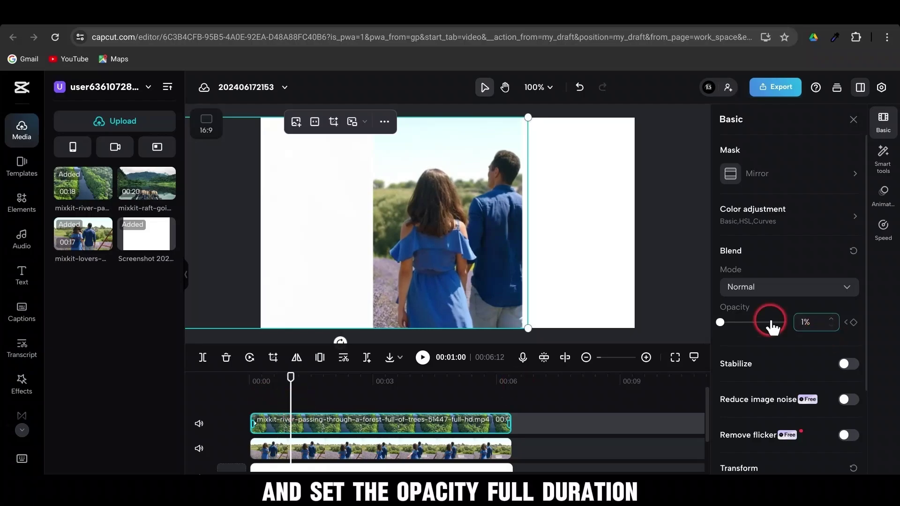
left_click_drag(721, 323, 804, 324)
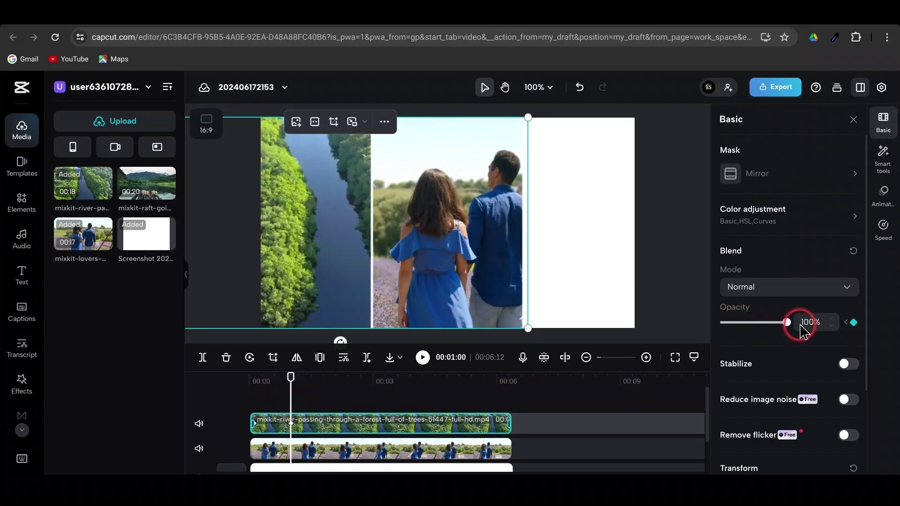
left_click(854, 120)
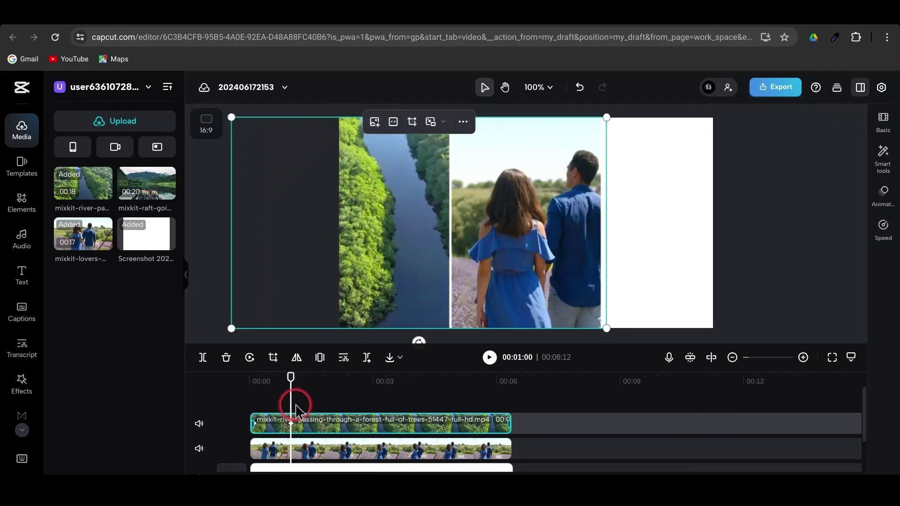
Add the raft video on a new top track and cut its tail where the other clips end
left_click_drag(291, 394, 239, 404)
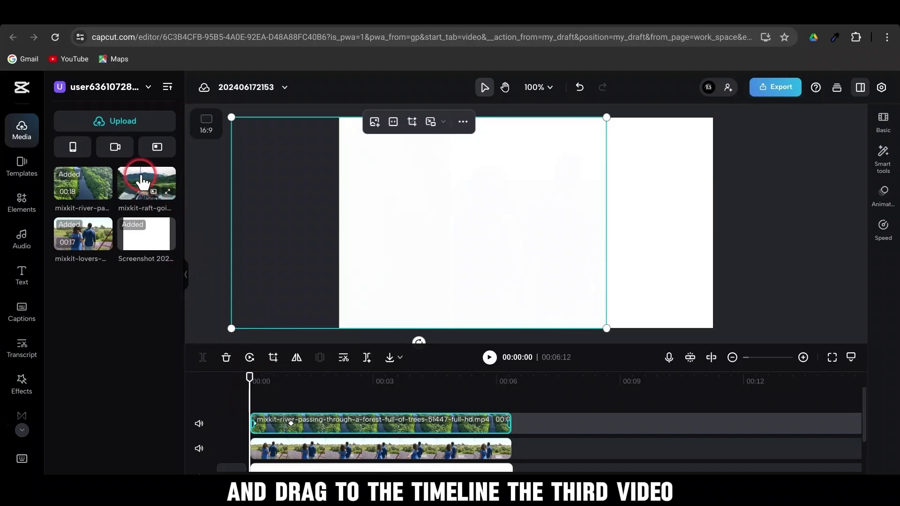
left_click_drag(145, 184, 267, 401)
left_click(299, 419)
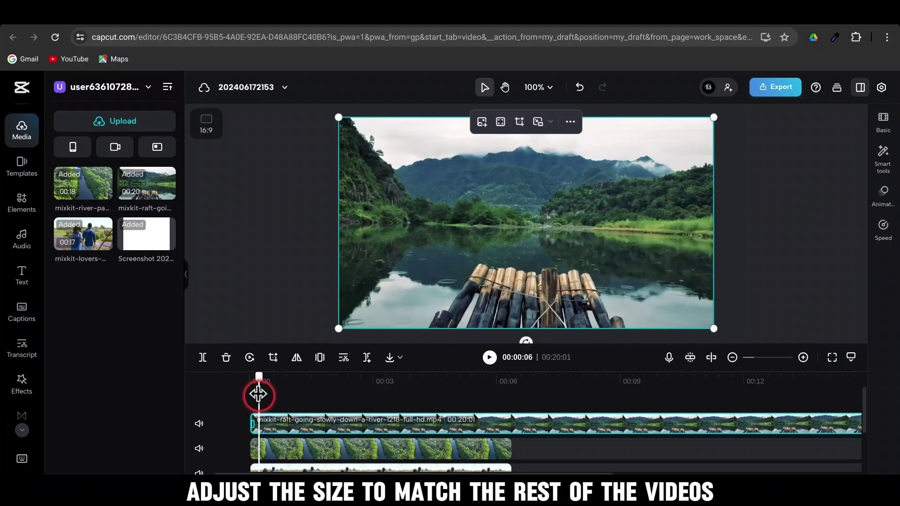
left_click_drag(259, 394, 516, 436)
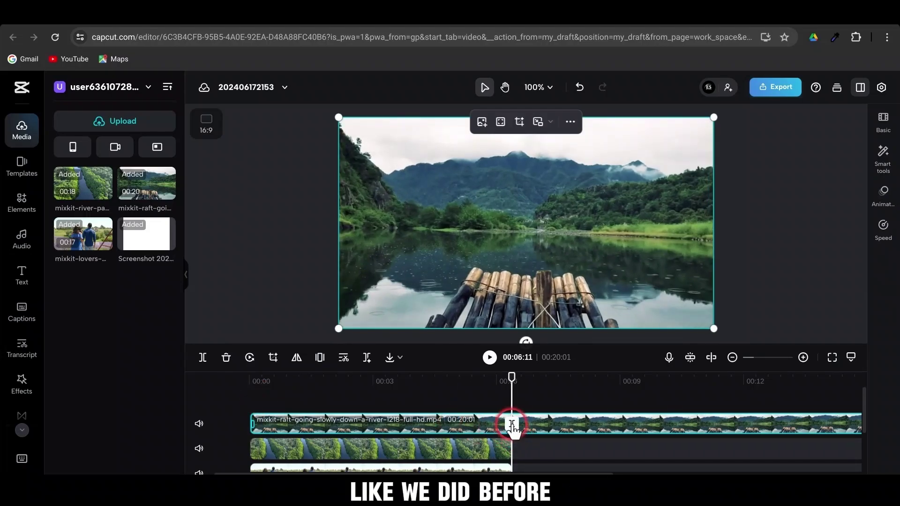
left_click(512, 425)
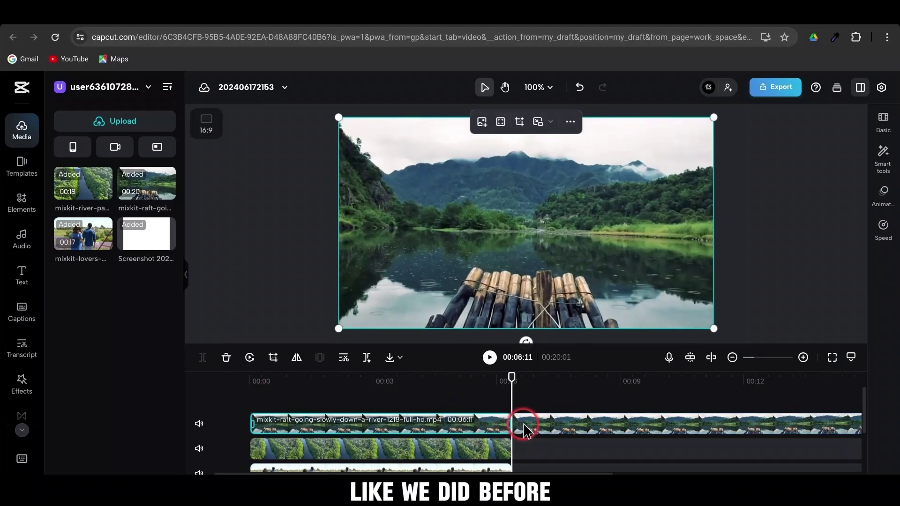
left_click(226, 358)
Give the raft clip a Mirror mask rotated 90° and widened to size 297
left_click_drag(511, 399, 299, 424)
left_click(319, 427)
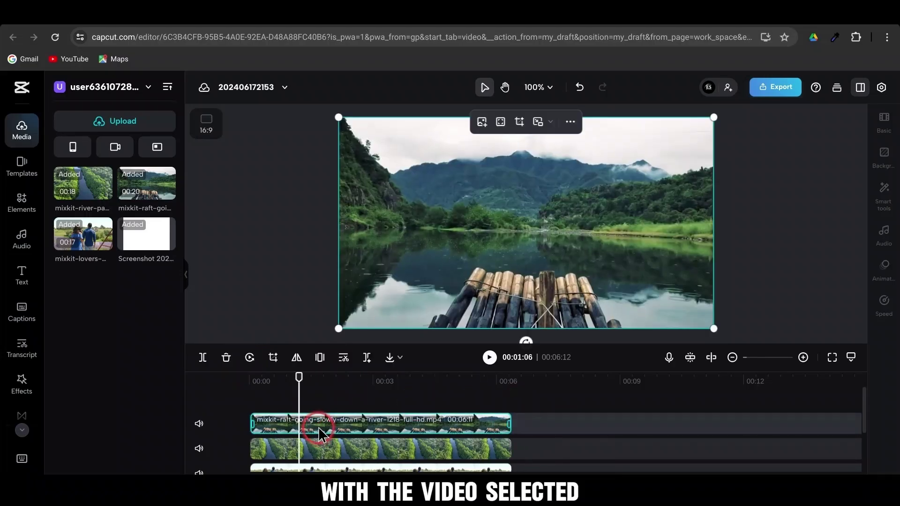
left_click(884, 127)
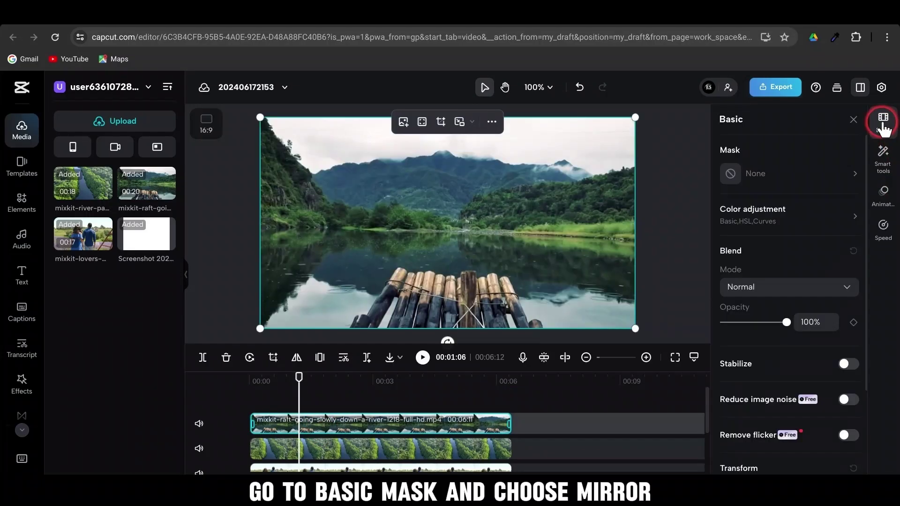
left_click(732, 174)
left_click(805, 162)
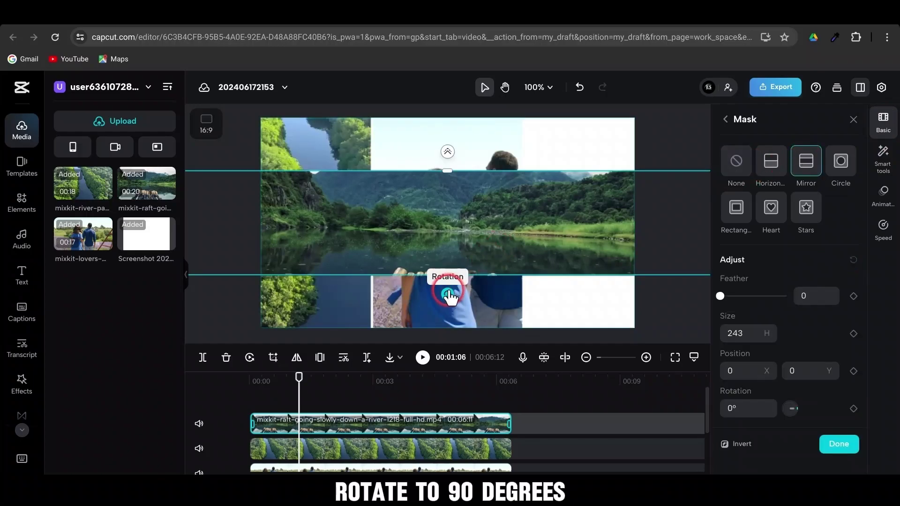
left_click_drag(448, 294, 305, 225)
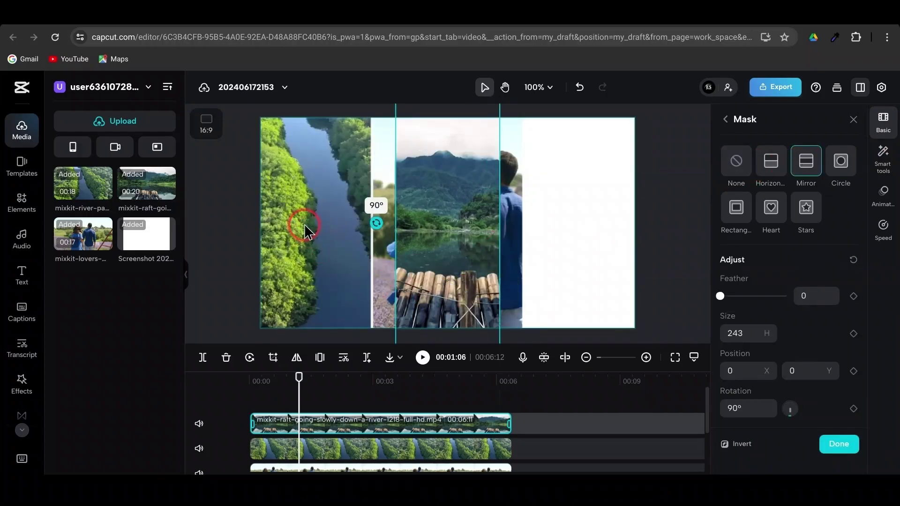
left_click_drag(397, 223, 384, 222)
Move the raft strip to the right side of the frame
left_click(760, 89)
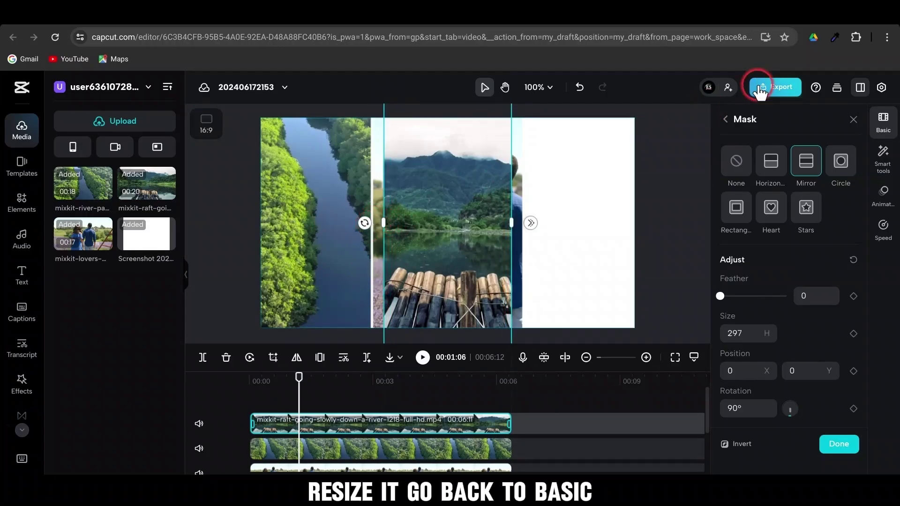
left_click(726, 120)
left_click_drag(490, 254, 618, 240)
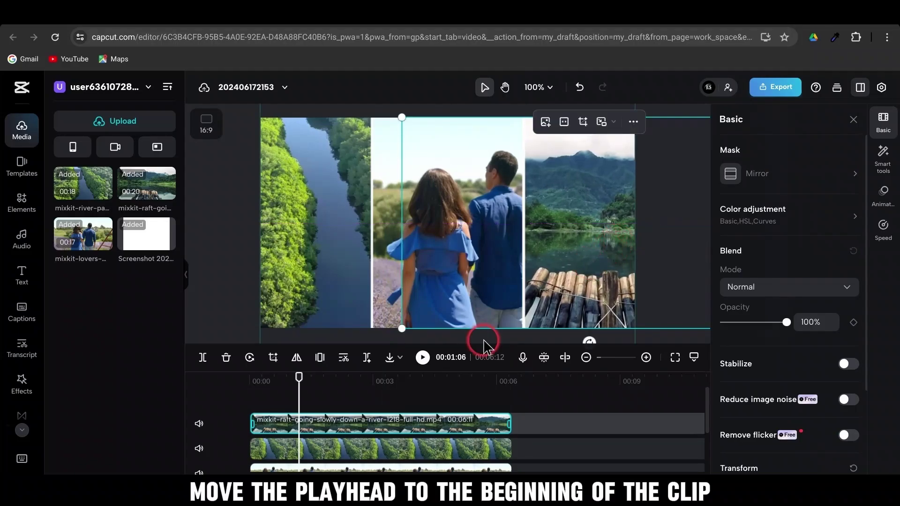
Keyframe the raft clip's opacity at 1% at the start, rising to 100% at one second
left_click_drag(299, 402, 249, 400)
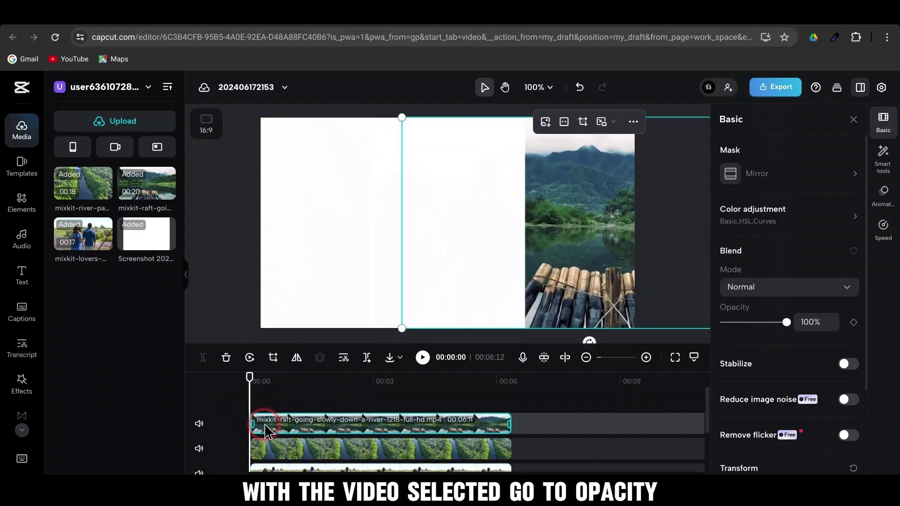
left_click(854, 322)
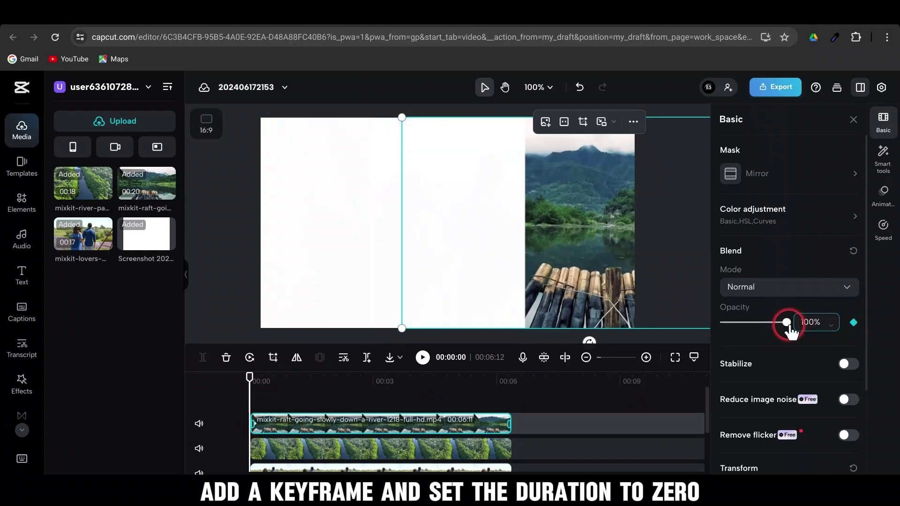
left_click_drag(788, 323, 695, 322)
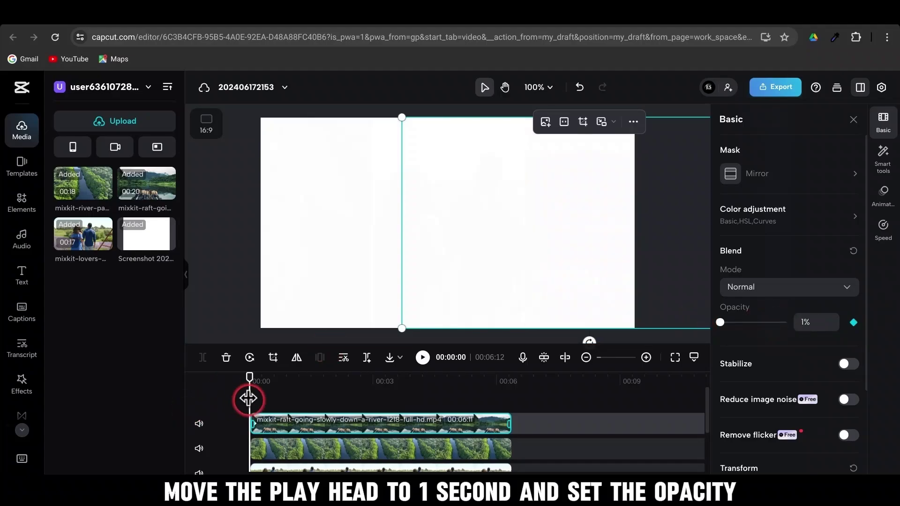
left_click_drag(248, 399, 290, 401)
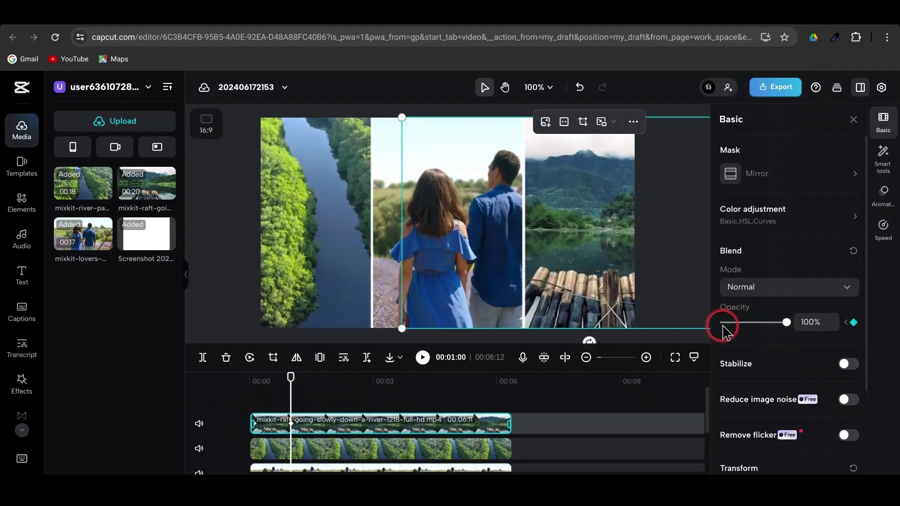
Close the Basic properties panel and deselect the raft clip, with the playhead back at the start
left_click(853, 120)
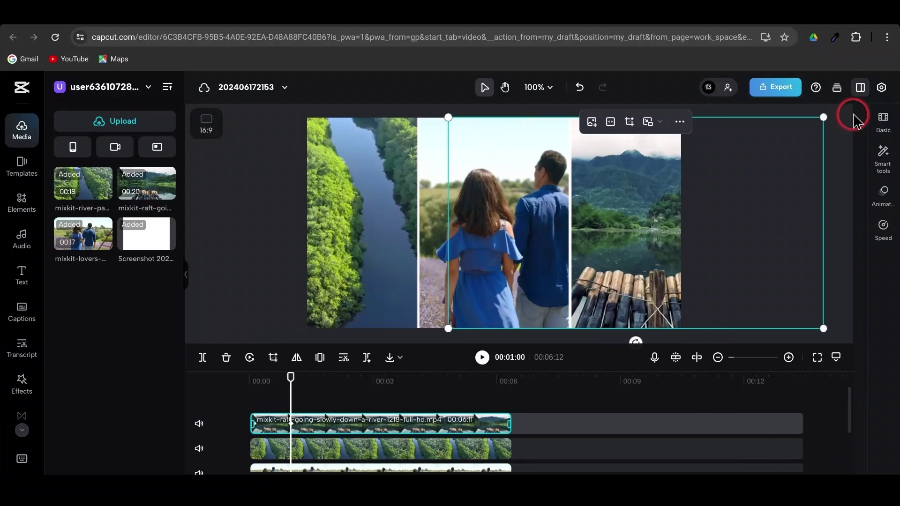
left_click(251, 405)
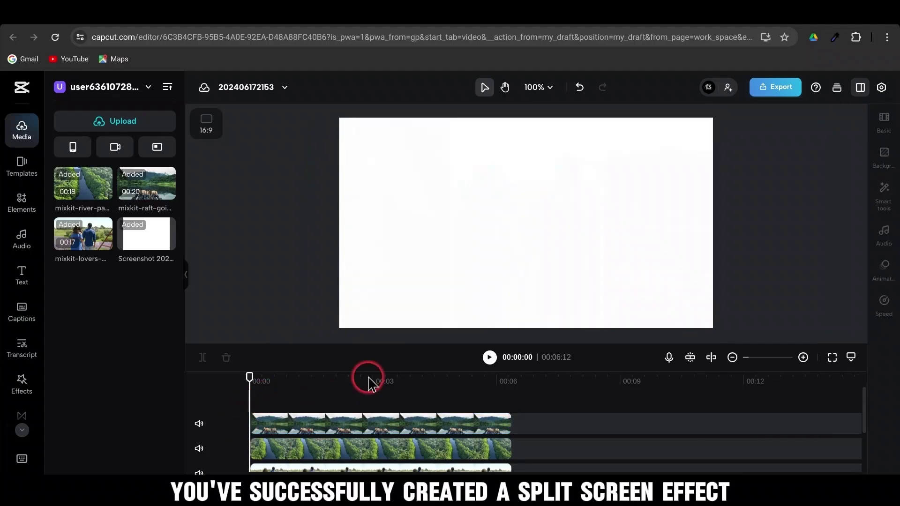